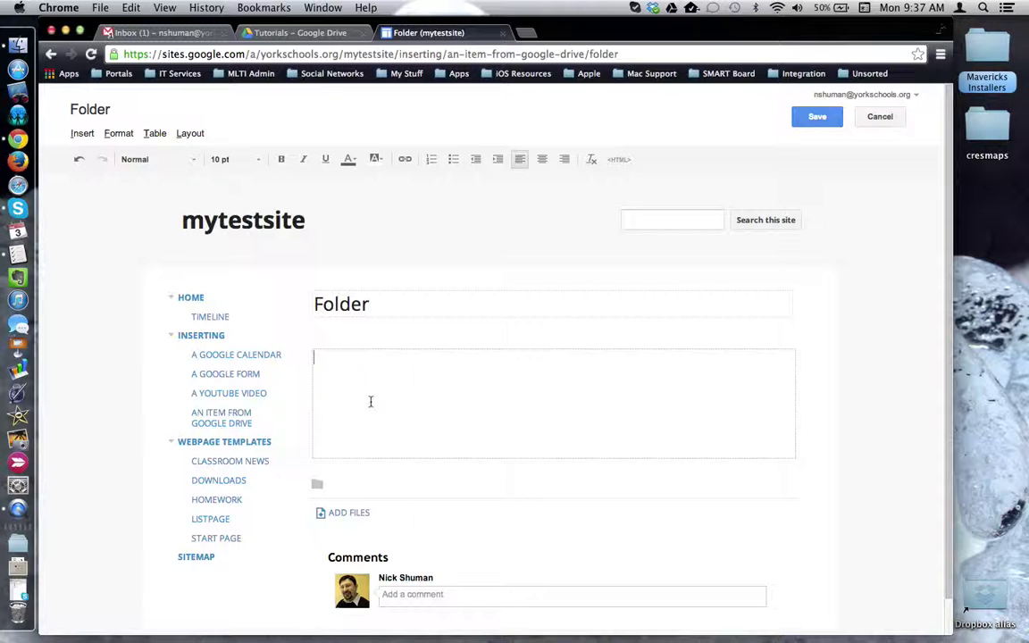
# - Start inserting a Google Drive folder into the empty body of the Folder page
pyautogui.click(371, 402)
pyautogui.click(82, 134)
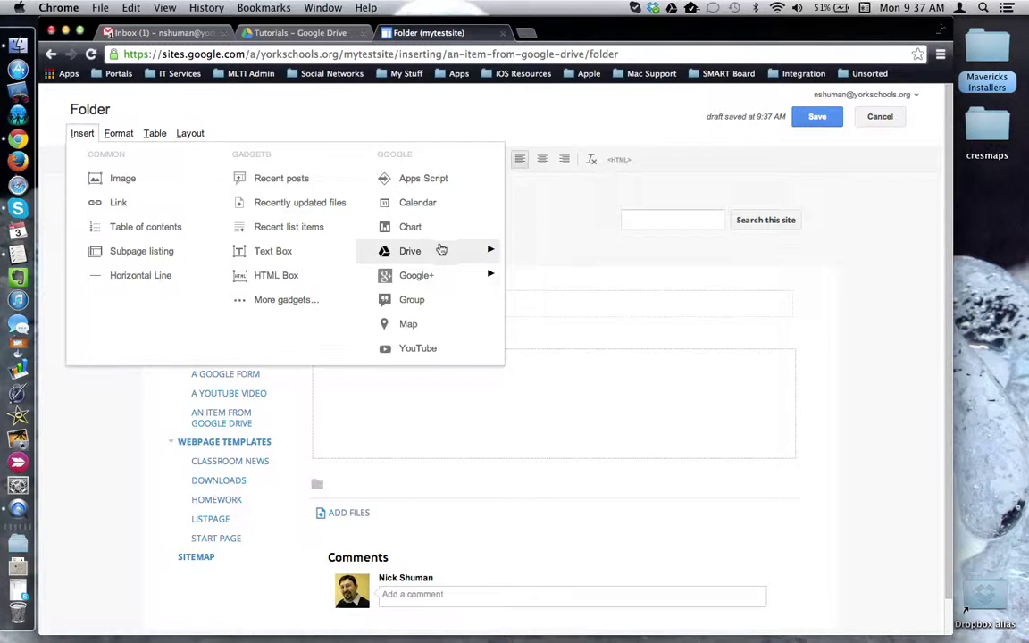
pyautogui.moveTo(442, 251)
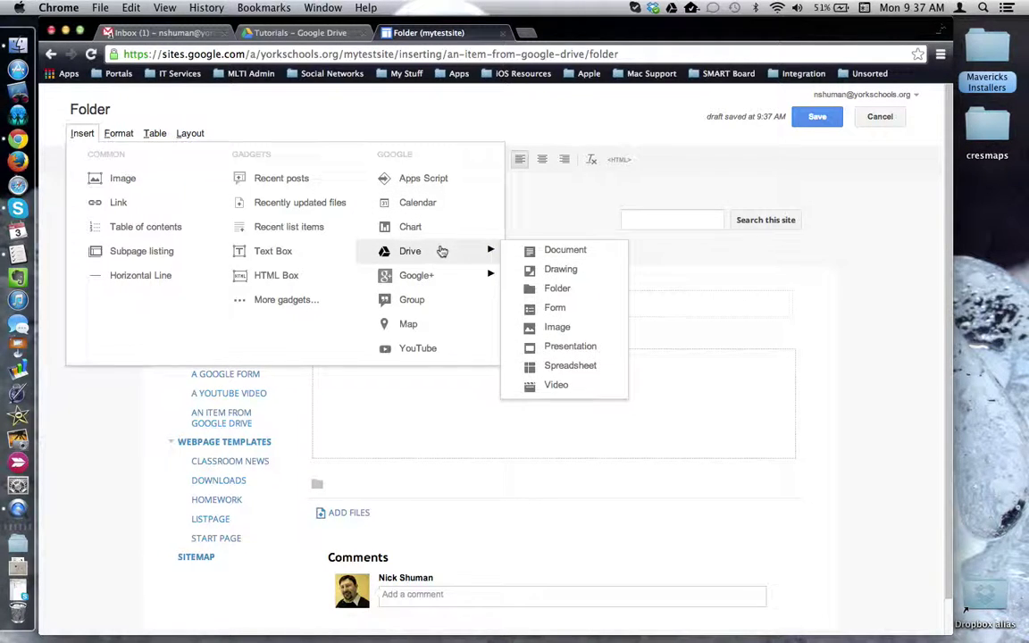
pyautogui.click(597, 295)
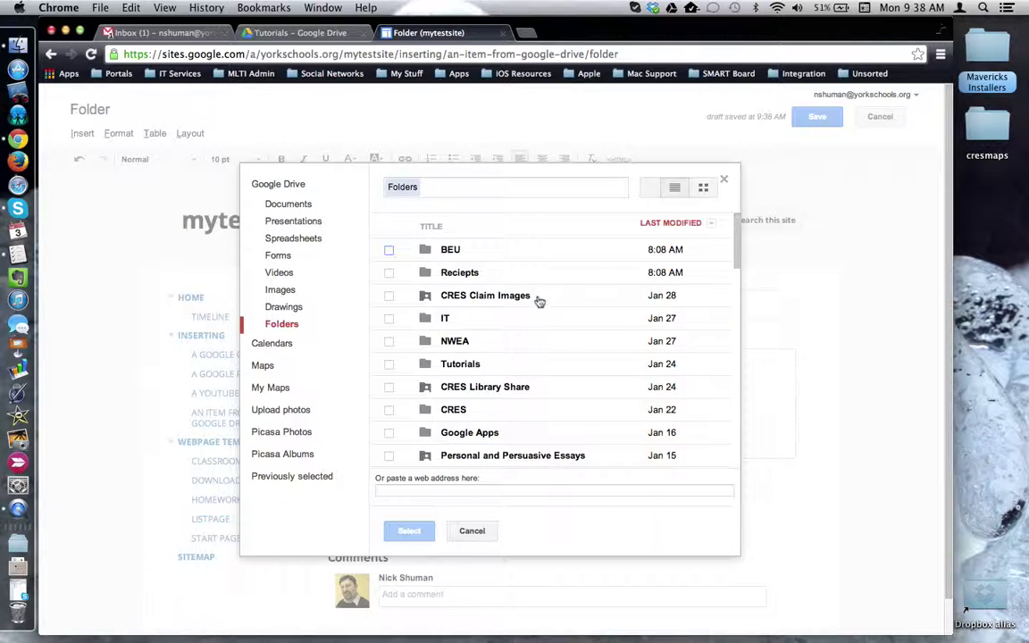
pyautogui.click(389, 365)
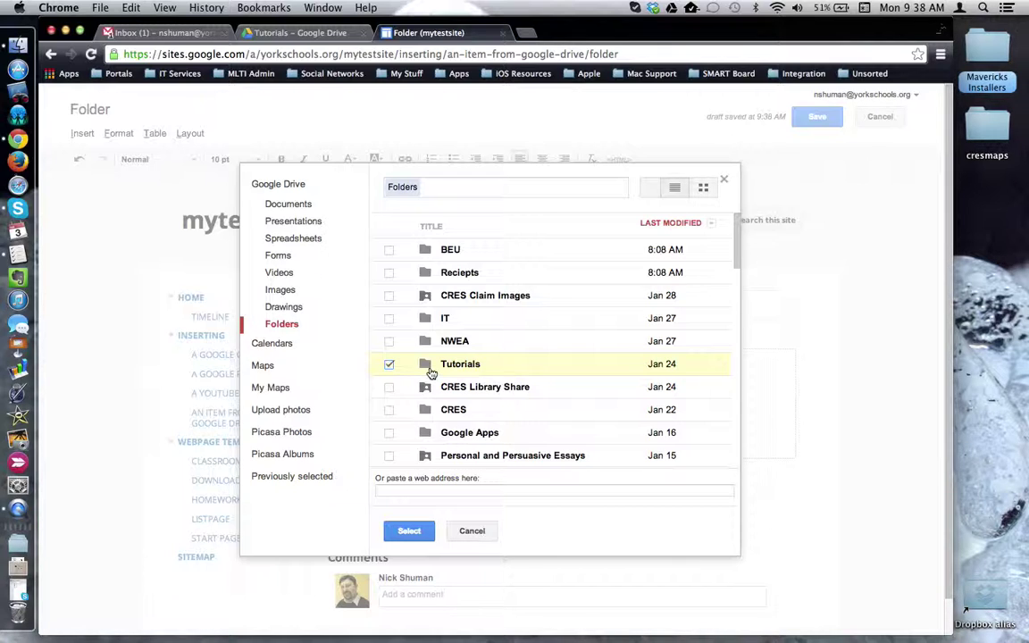
pyautogui.click(391, 365)
pyautogui.click(389, 295)
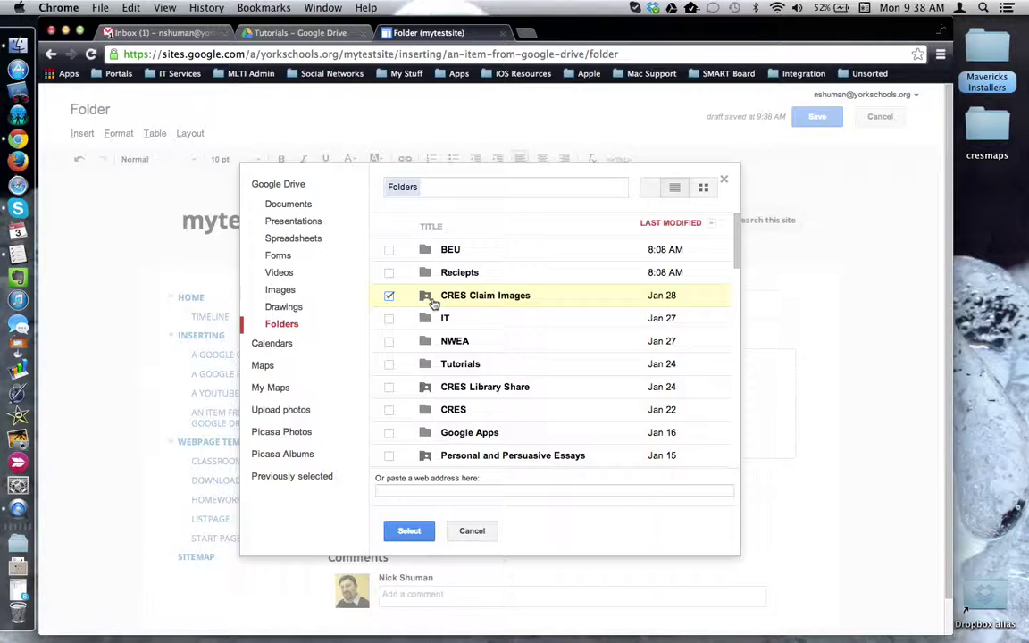
pyautogui.click(390, 296)
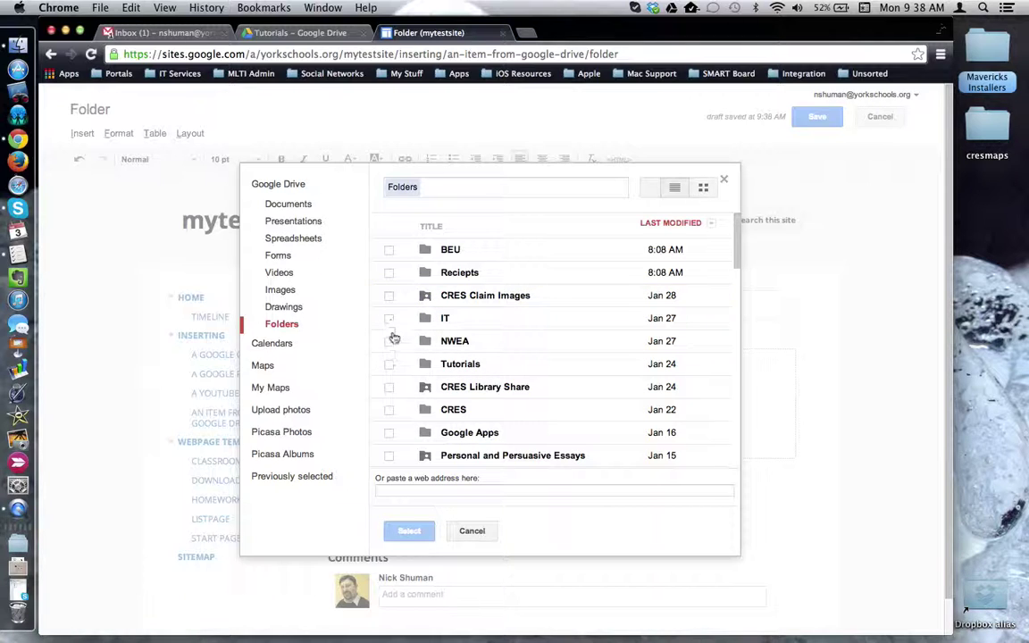
# - Choose the Tutorials folder and embed it in the page as a list with the default display settings
pyautogui.click(390, 365)
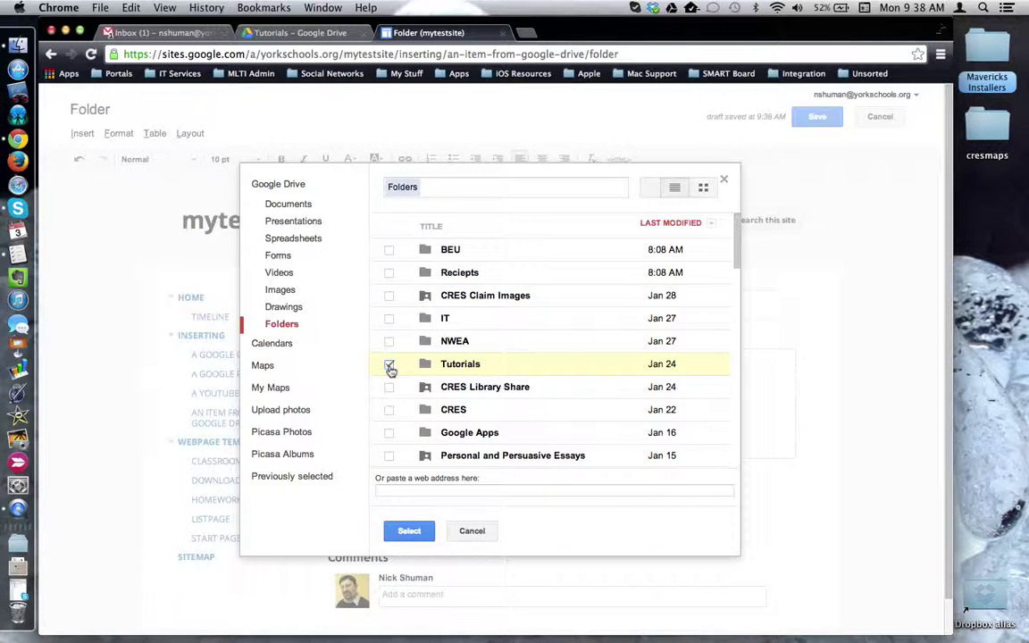
pyautogui.click(428, 539)
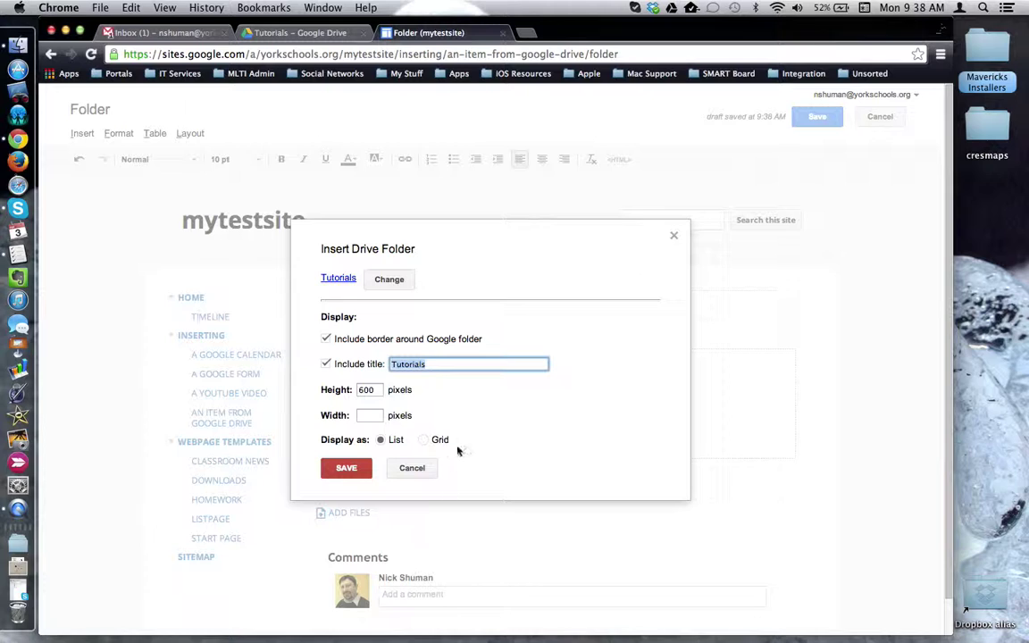
pyautogui.click(361, 476)
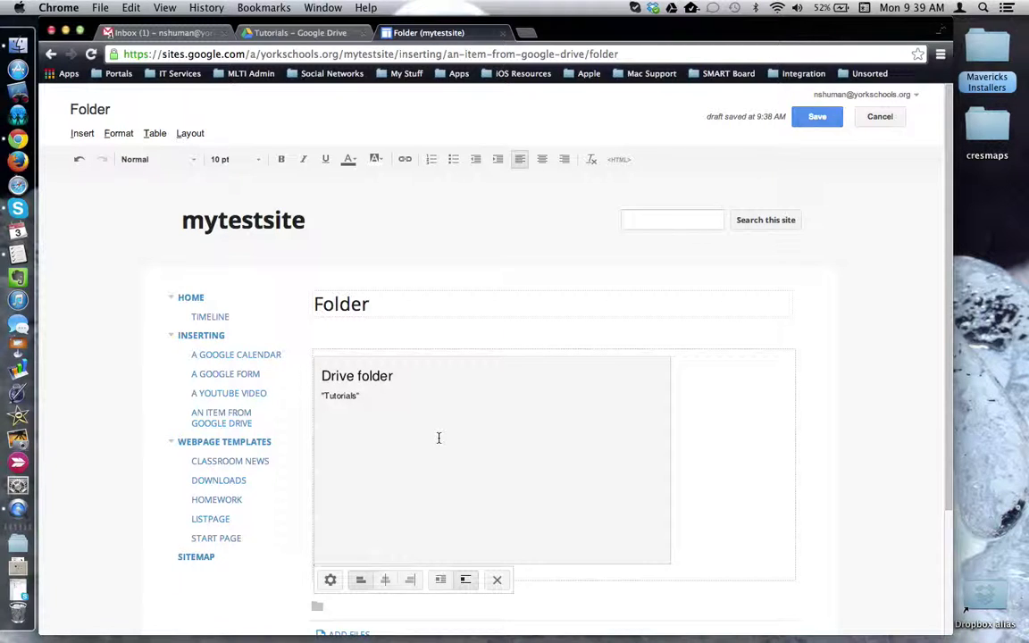
# - Save the Folder page and look through the file list of the embedded Tutorials folder
pyautogui.click(706, 434)
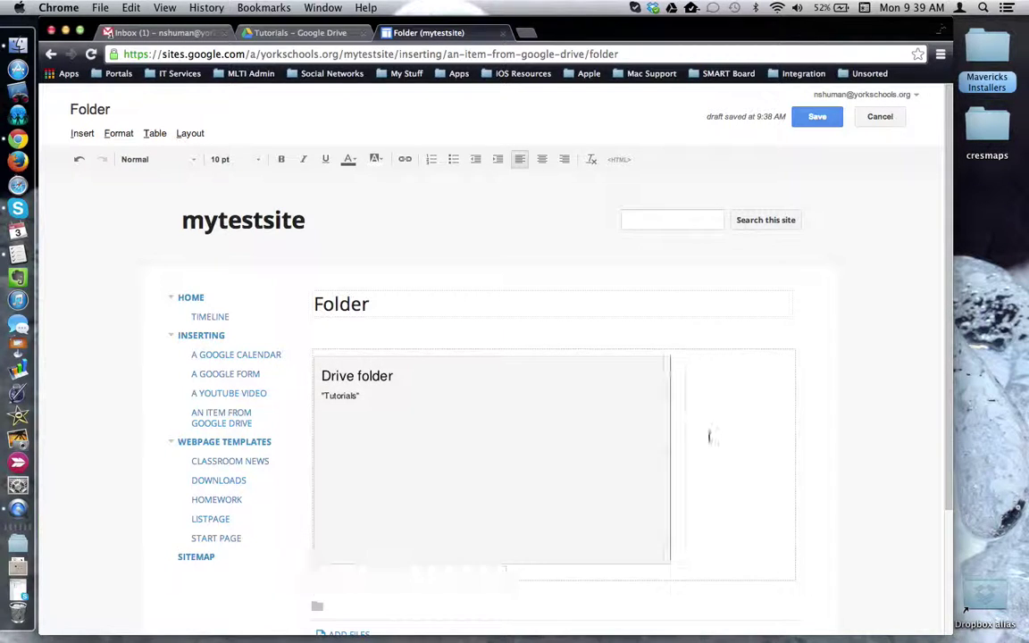
pyautogui.click(459, 432)
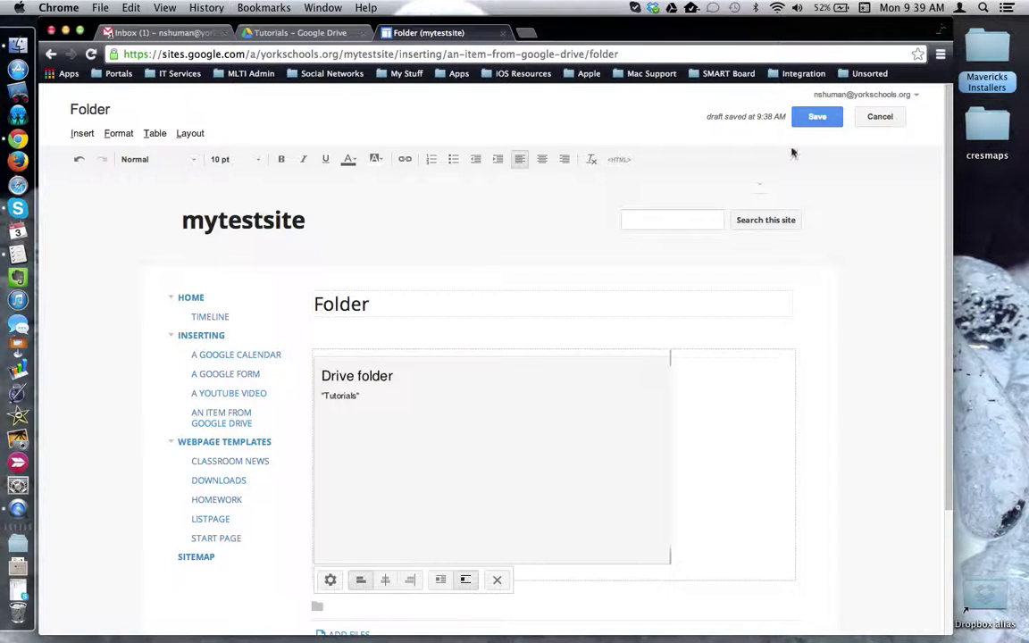
pyautogui.click(822, 120)
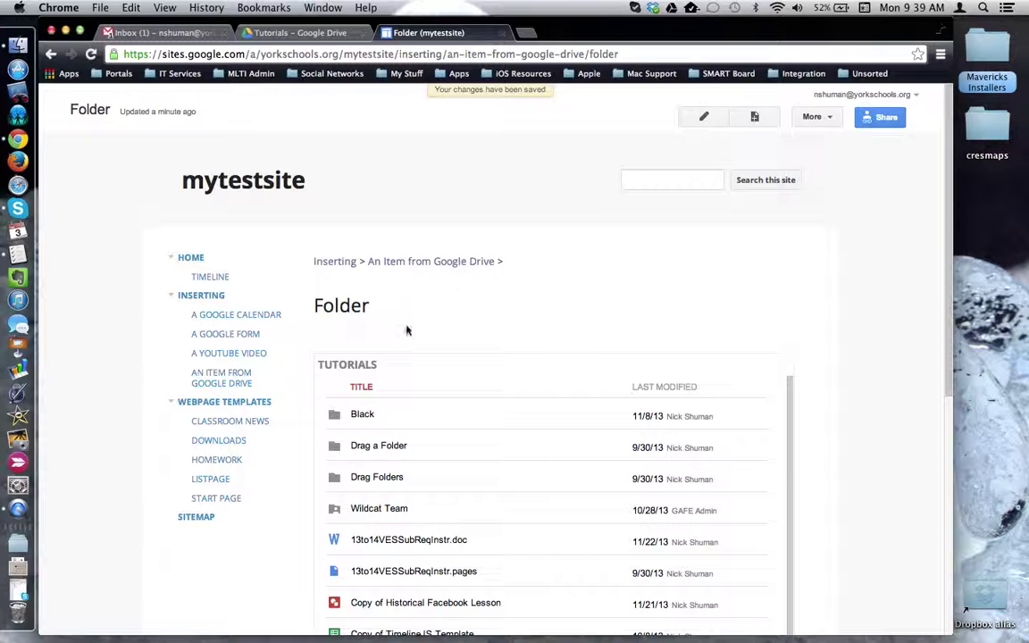
pyautogui.scroll(-5, 530, 326)
pyautogui.scroll(4, 530, 326)
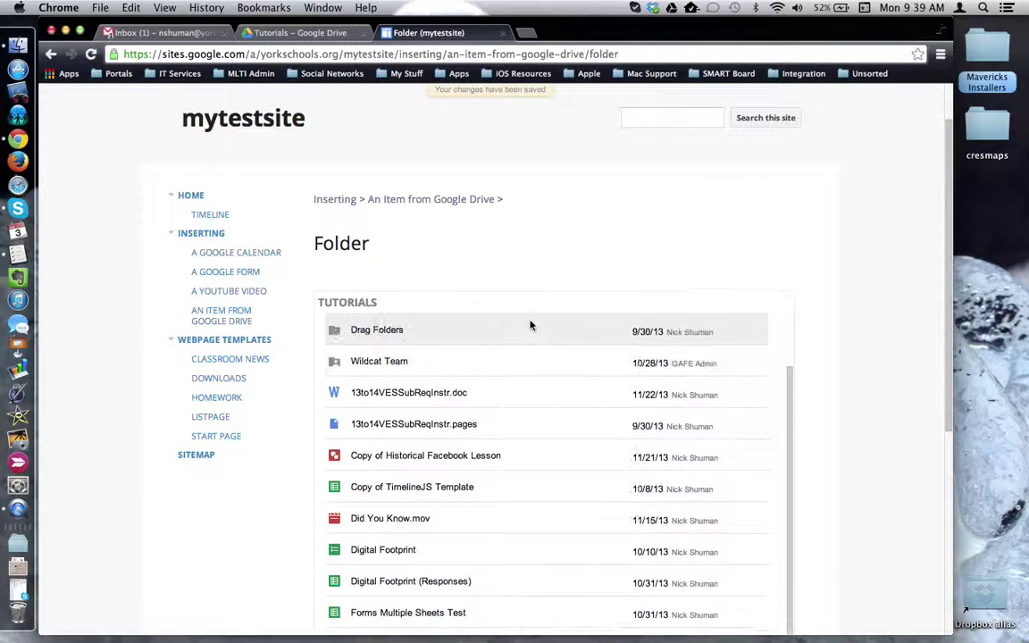
pyautogui.scroll(1, 530, 325)
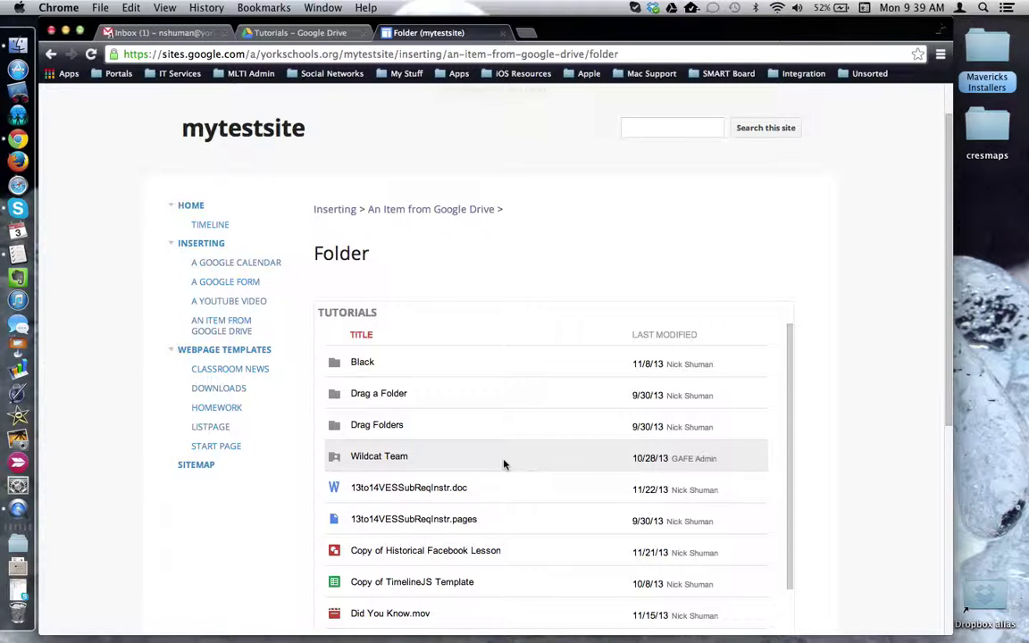
pyautogui.scroll(-2, 517, 510)
pyautogui.scroll(4, 518, 510)
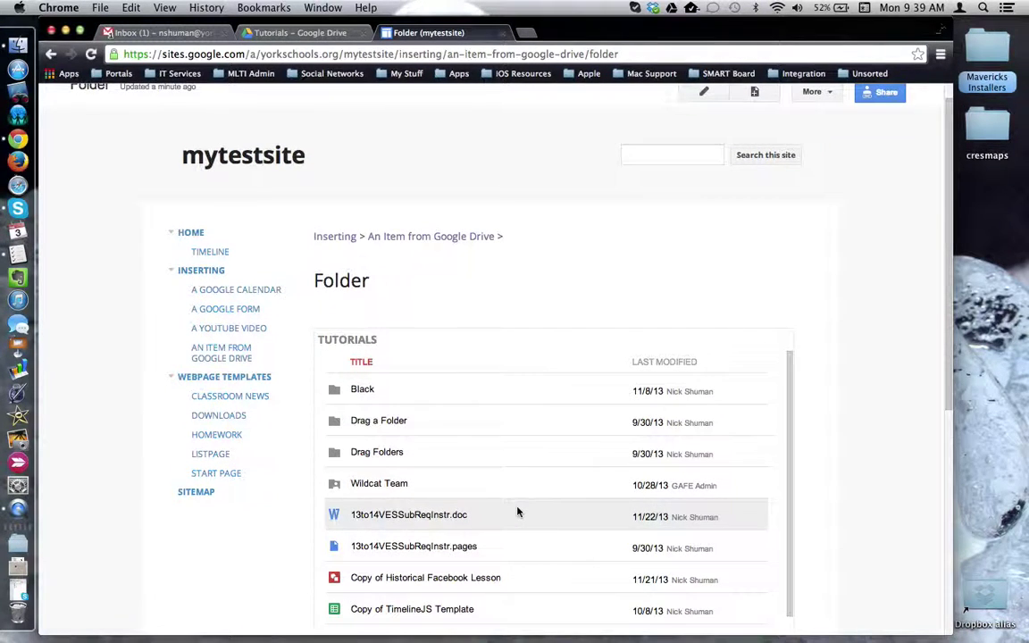
pyautogui.scroll(2, 518, 510)
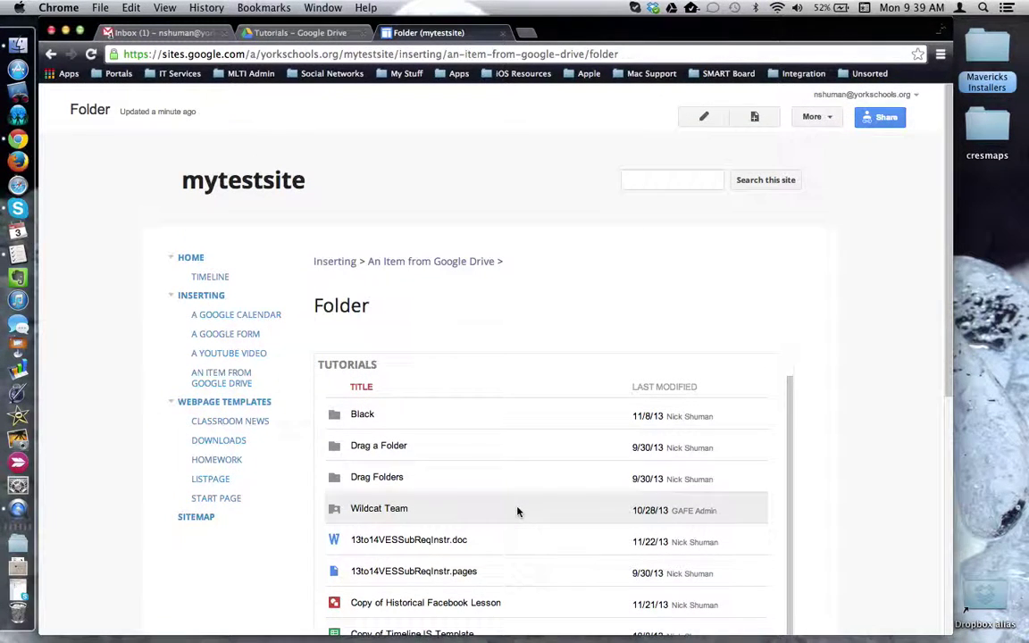
# - Edit the page again, change the embedded Tutorials folder's display to Grid, and save the page
pyautogui.click(704, 117)
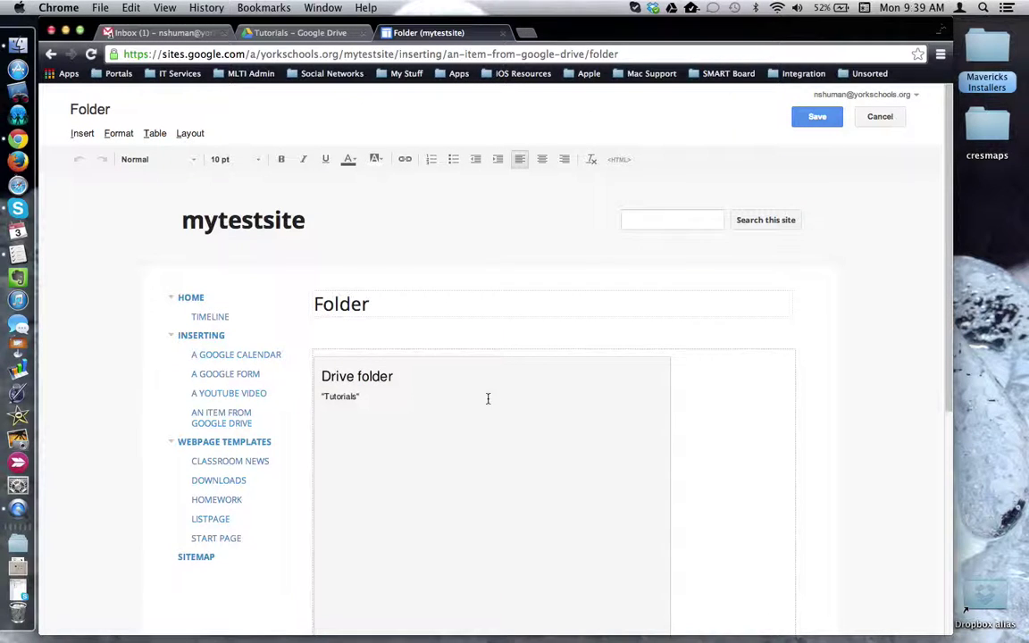
pyautogui.click(442, 459)
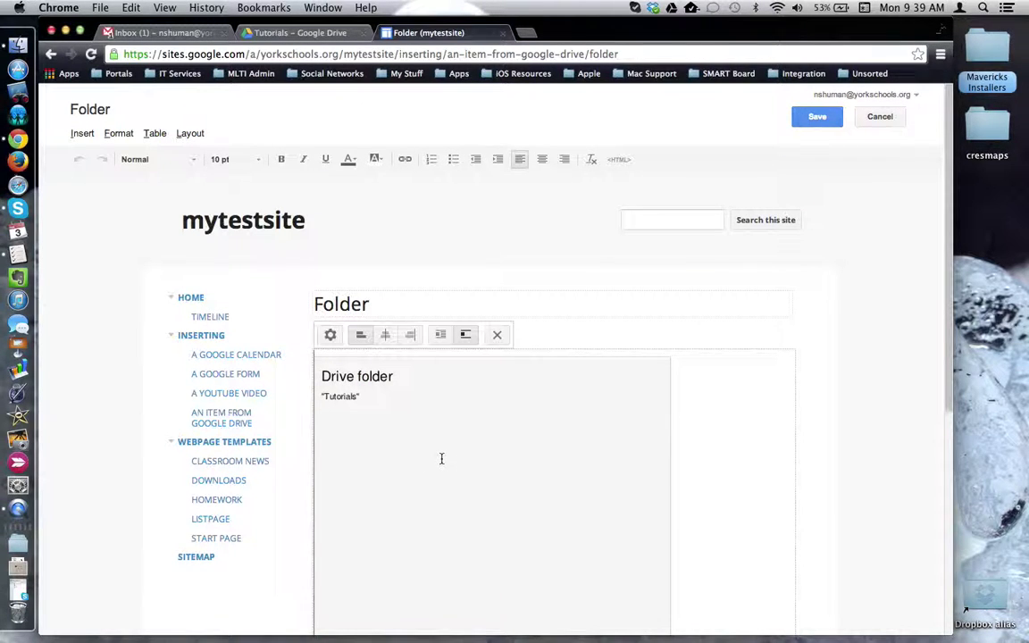
pyautogui.click(330, 336)
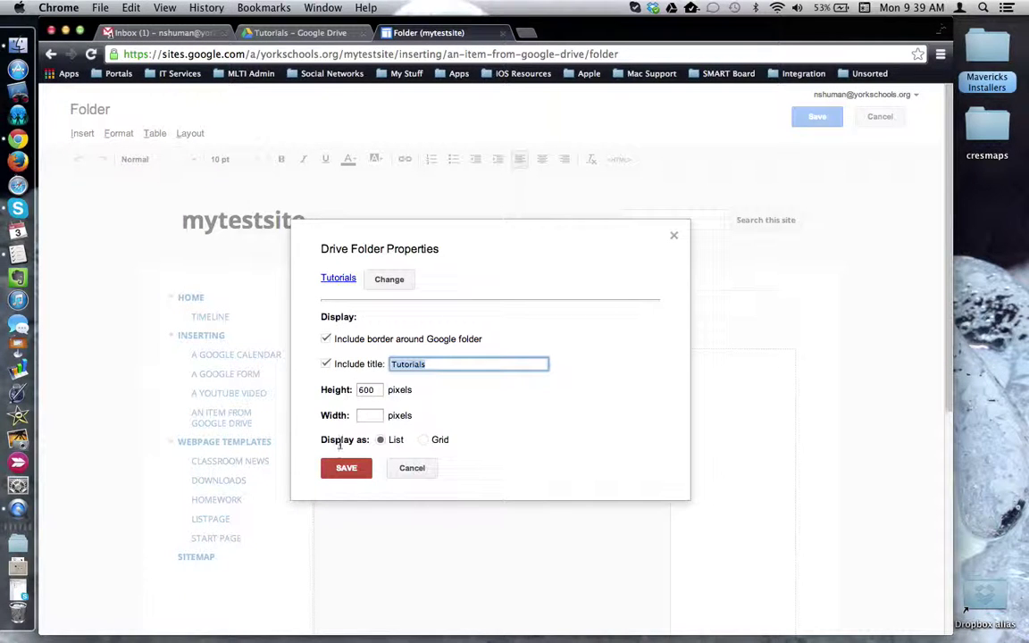
pyautogui.click(426, 441)
pyautogui.click(364, 475)
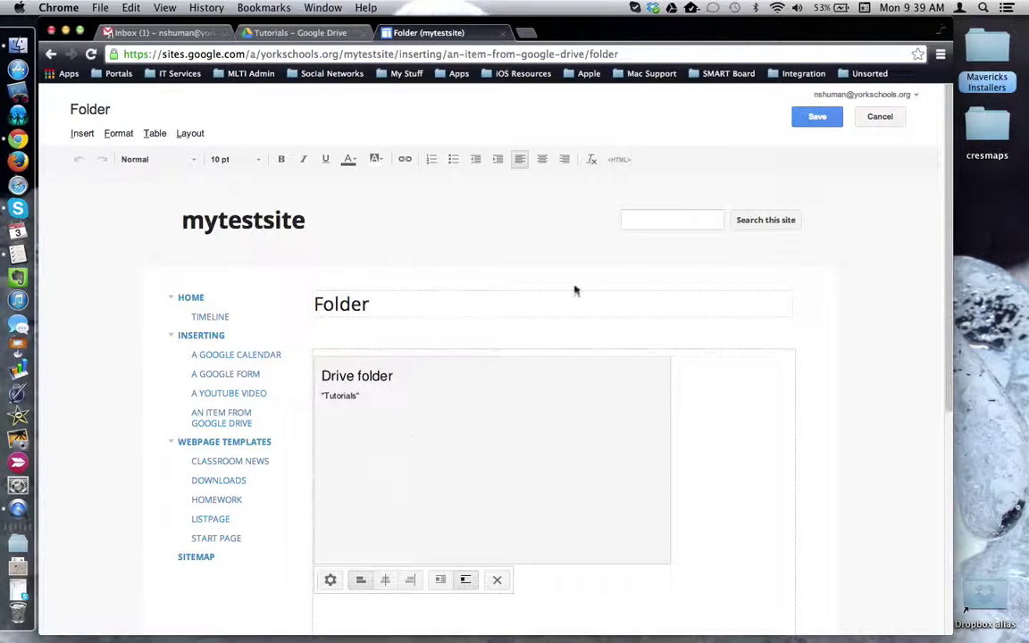
pyautogui.click(829, 118)
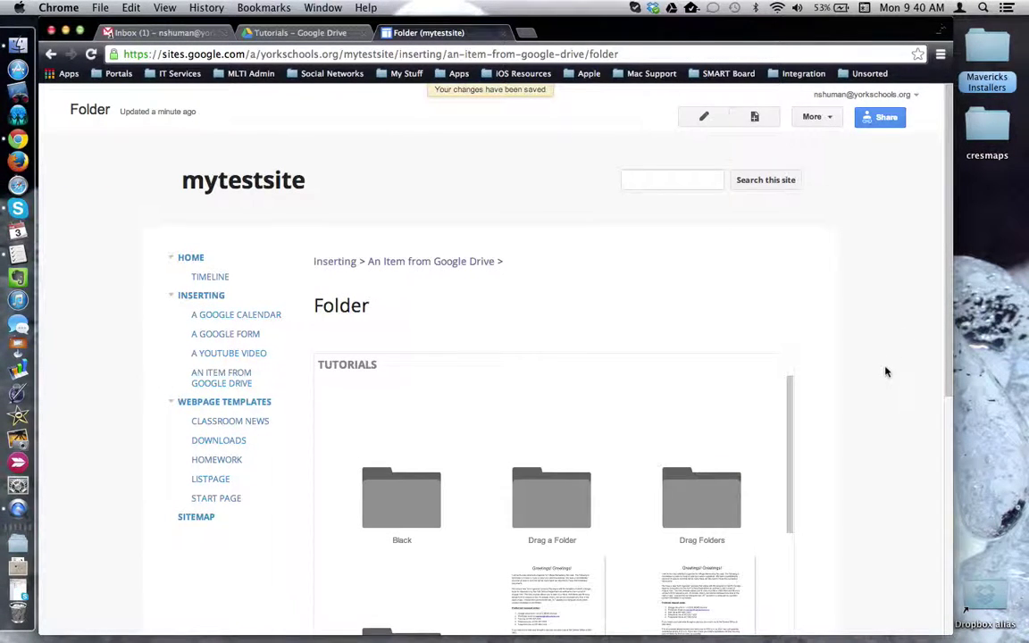
# - Examine the thumbnails of the files in the embedded Tutorials folder's grid view
pyautogui.scroll(-5, 886, 372)
pyautogui.scroll(-2, 886, 372)
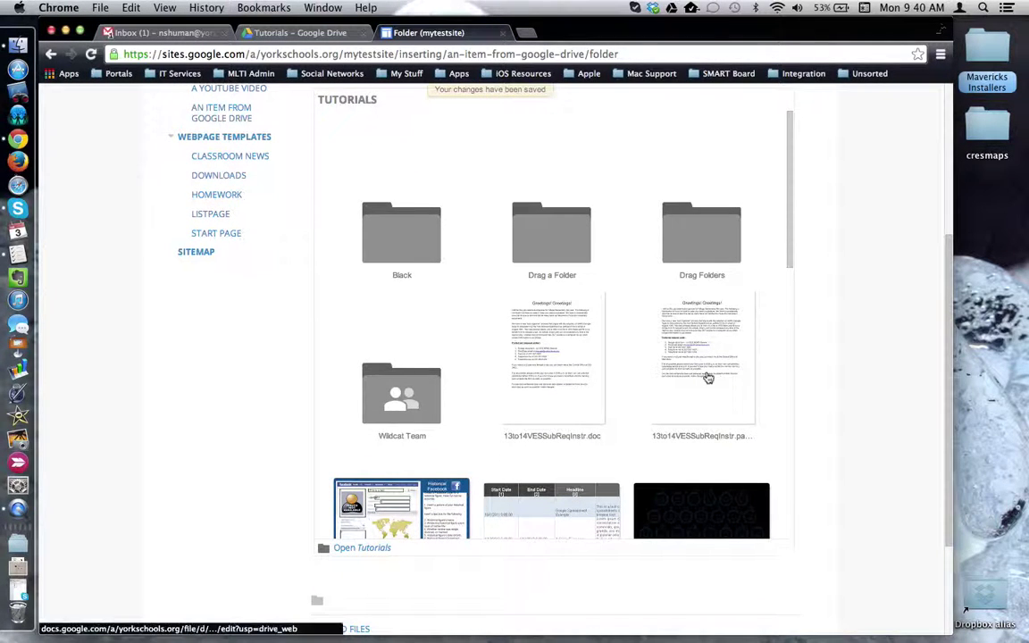
pyautogui.scroll(-3, 615, 334)
pyautogui.scroll(-10, 617, 334)
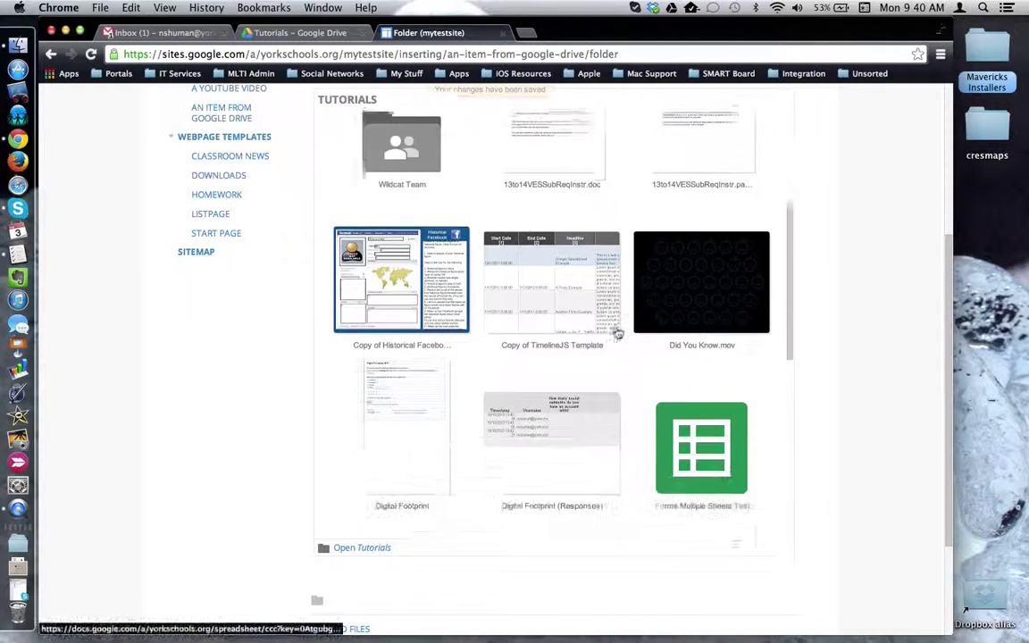
pyautogui.scroll(-6, 617, 333)
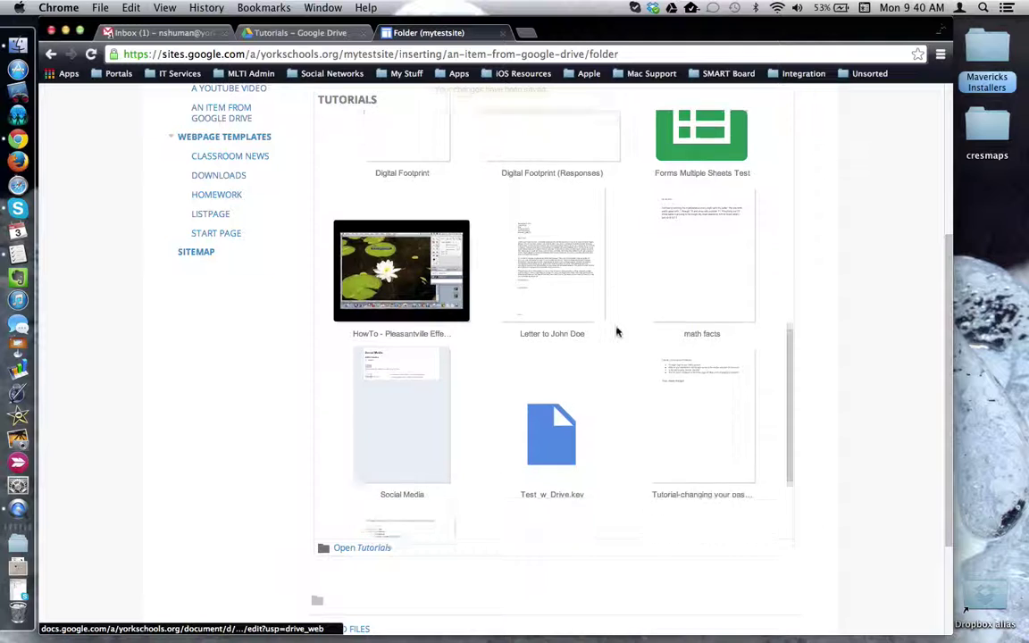
pyautogui.scroll(10, 616, 332)
pyautogui.scroll(10, 617, 333)
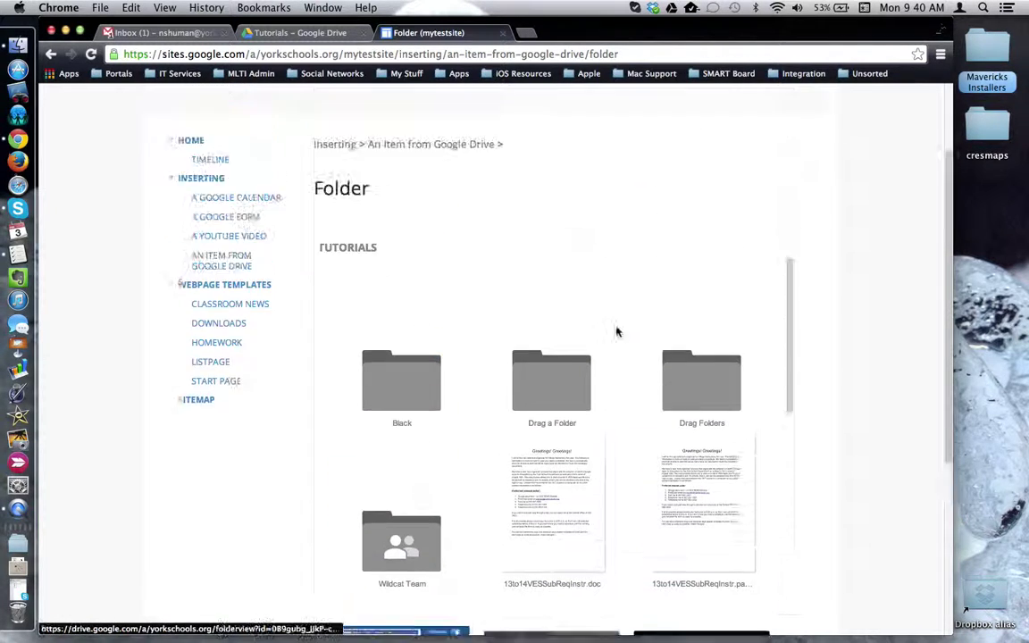